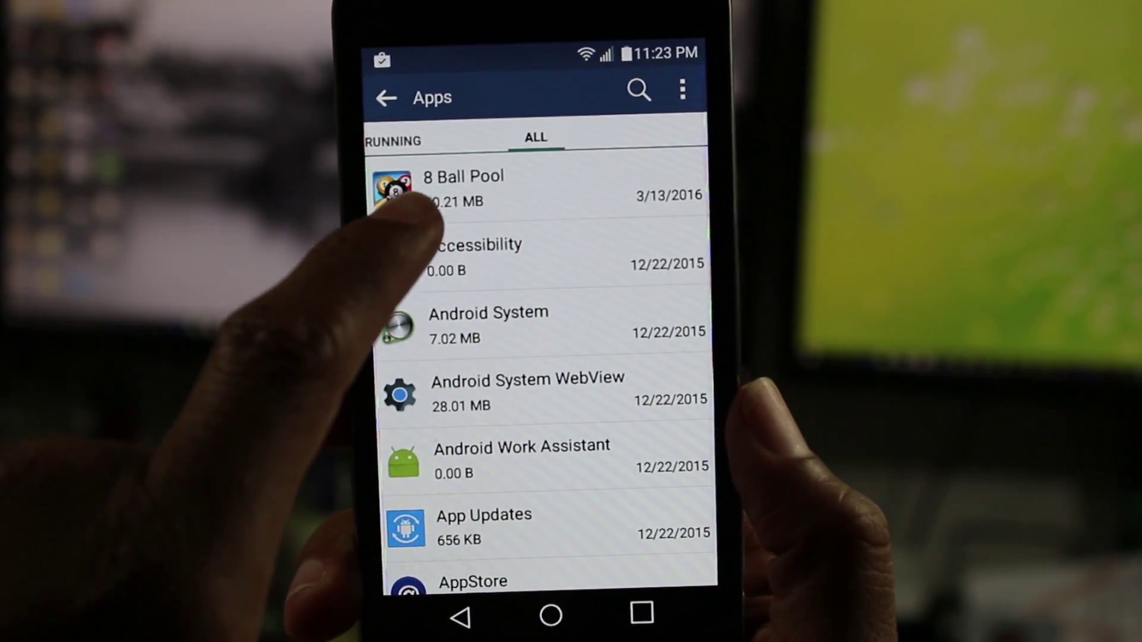
Open the App info page for 8 Ball Pool from the ALL apps list.
{"action": "left_click", "coordinate": [420, 187]}
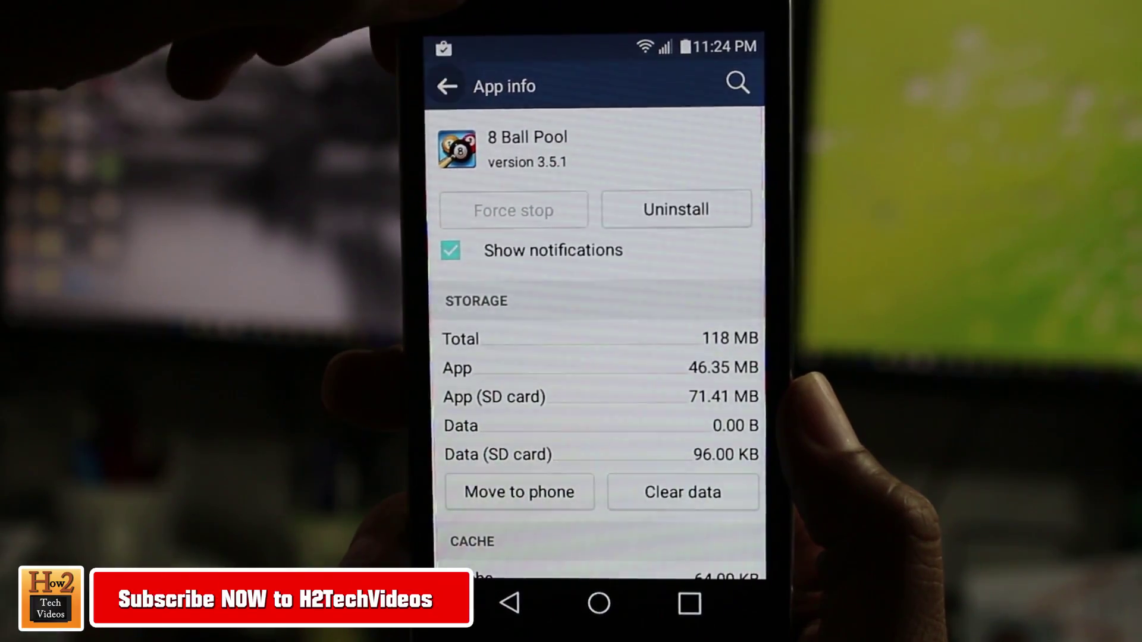
Return to the full app list, where 8 Ball Pool now shows 46.35 MB on the phone.
{"action": "left_click", "coordinate": [448, 86]}
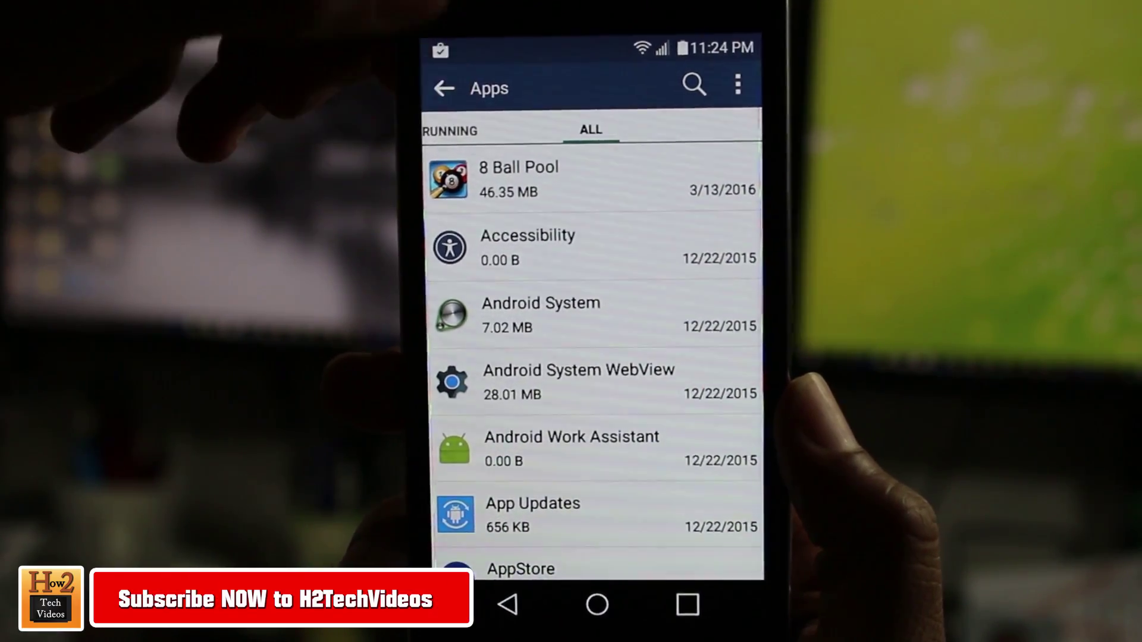
Go back to General settings and open Storage to see the SD card's 14.91 GB total.
{"action": "left_click", "coordinate": [443, 88]}
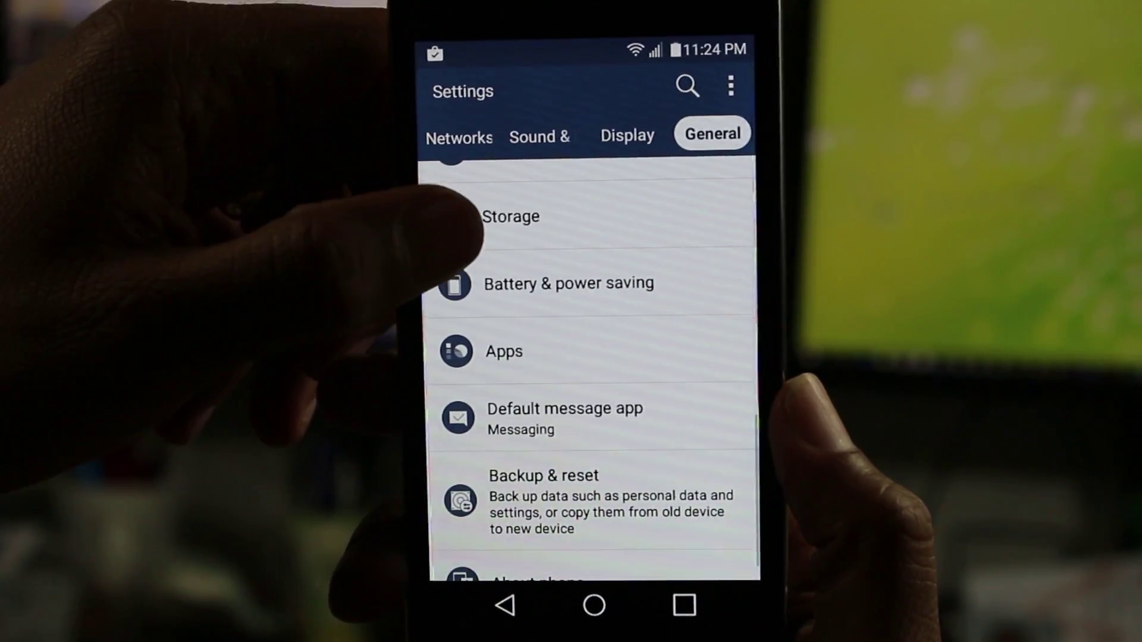
{"action": "left_click", "coordinate": [510, 216]}
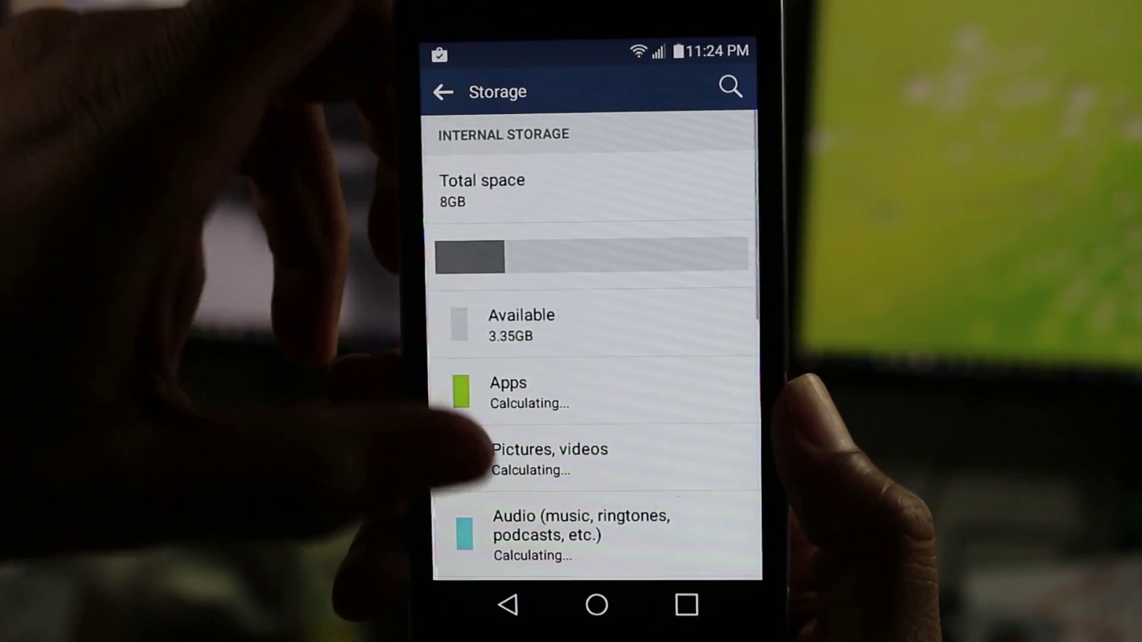
{"action": "scroll", "coordinate": [487, 451], "scroll_direction": "down", "scroll_amount": 5}
{"action": "scroll", "coordinate": [484, 319], "scroll_direction": "down", "scroll_amount": 3}
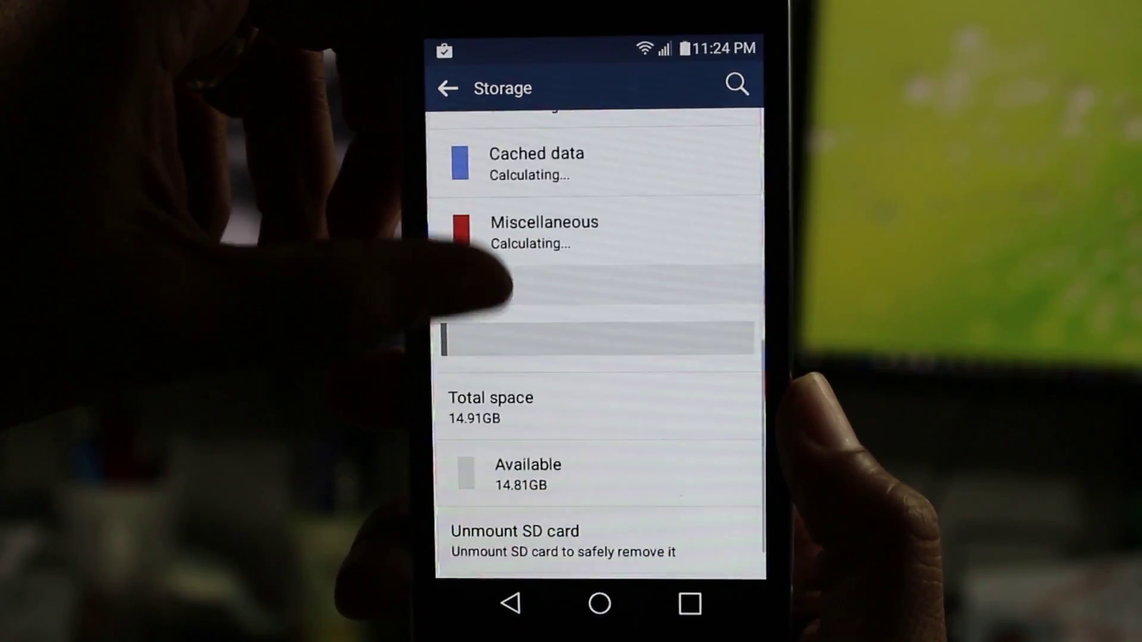
{"action": "scroll", "coordinate": [504, 286], "scroll_direction": "down", "scroll_amount": 2}
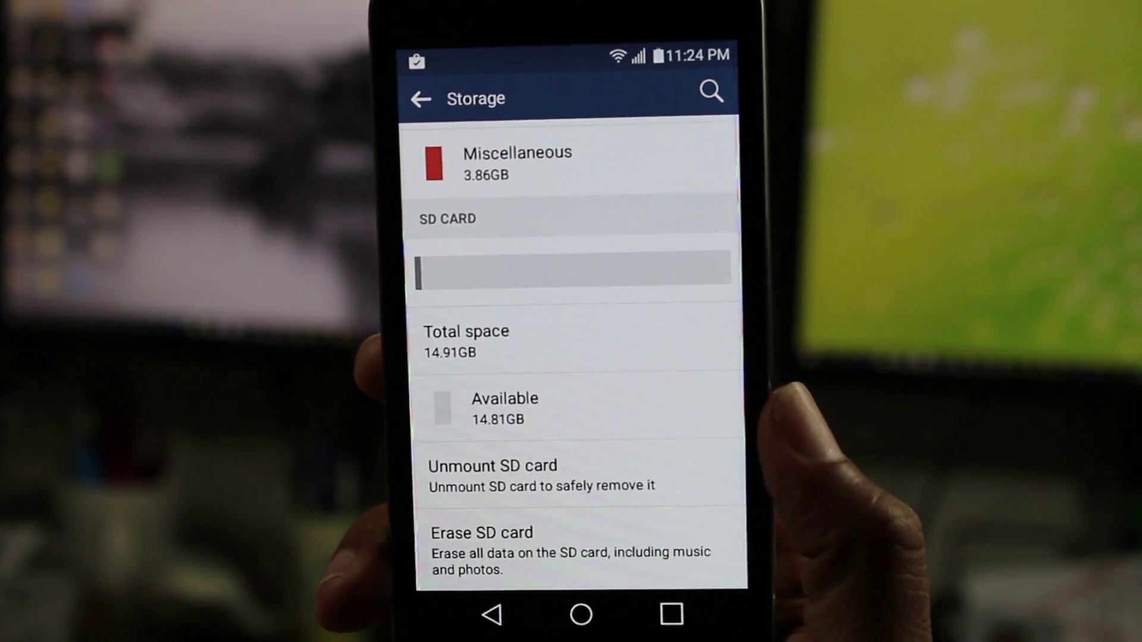
Exit Settings to the Android home screen.
{"action": "left_click", "coordinate": [567, 615]}
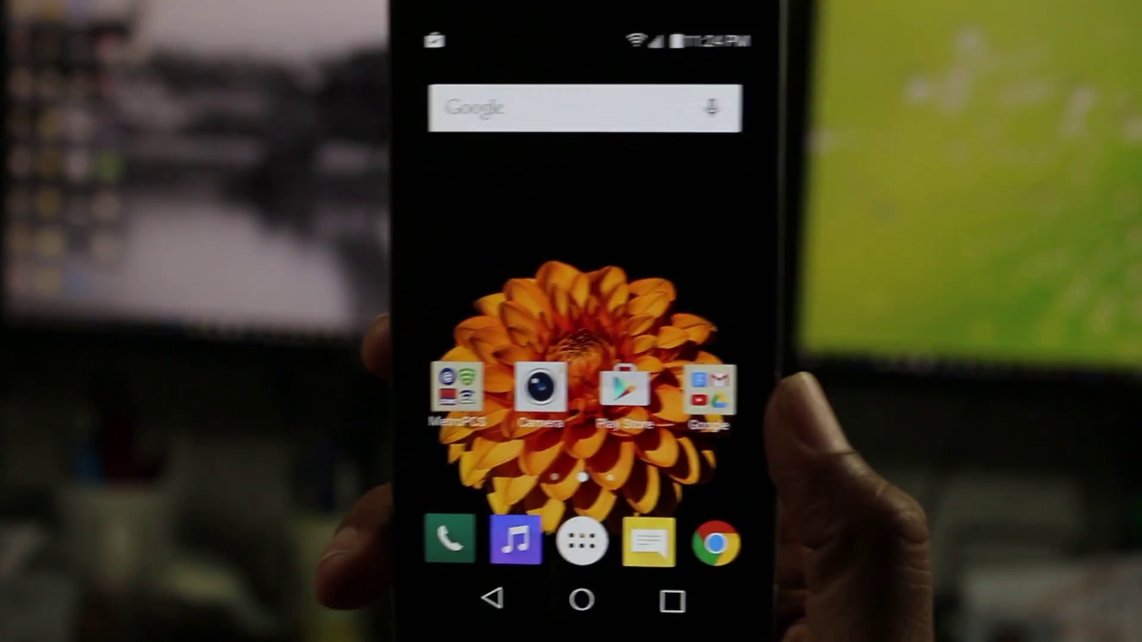